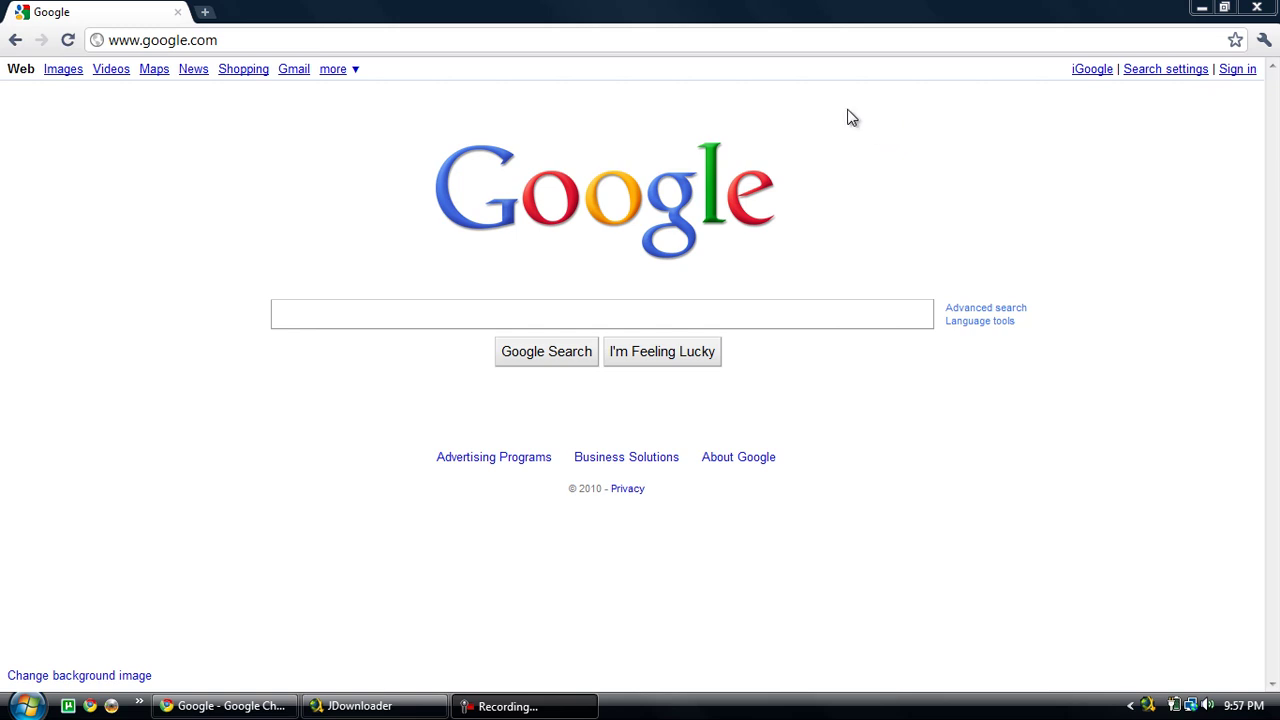
Step: Go to jdownloader.com in Chrome's address bar
left_click(772, 48)
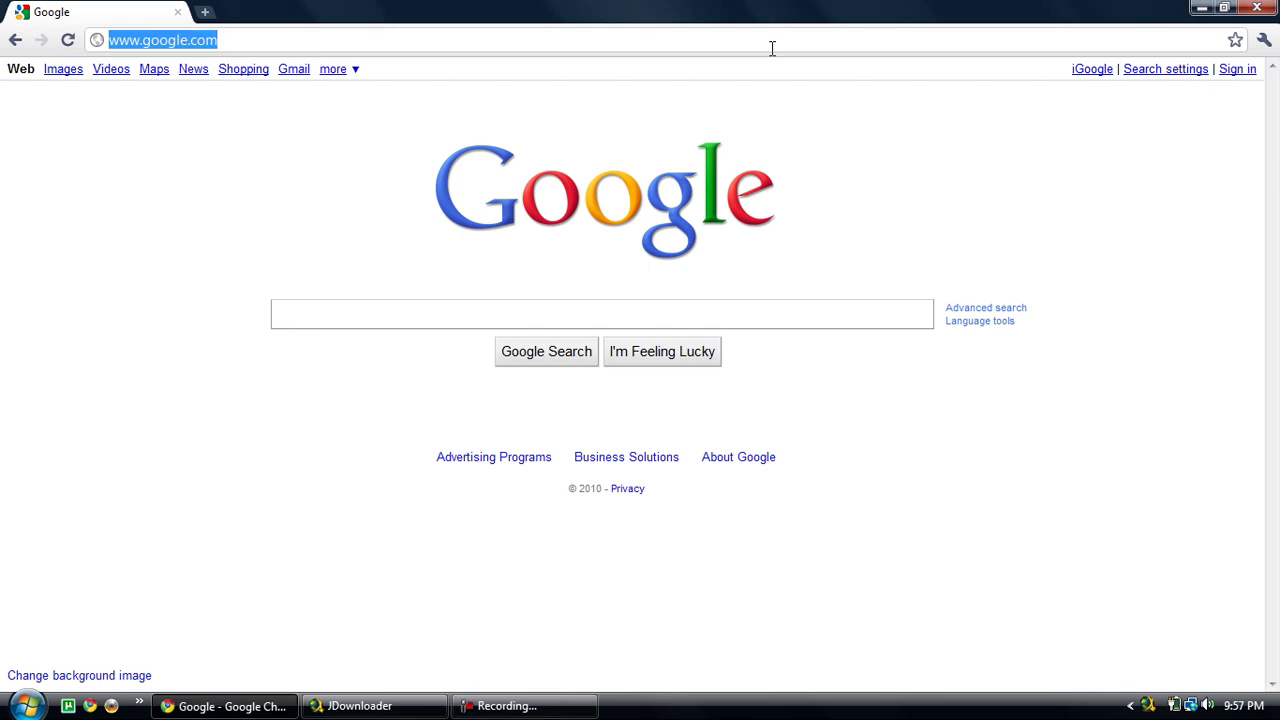
type("w")
key("BackSpace")
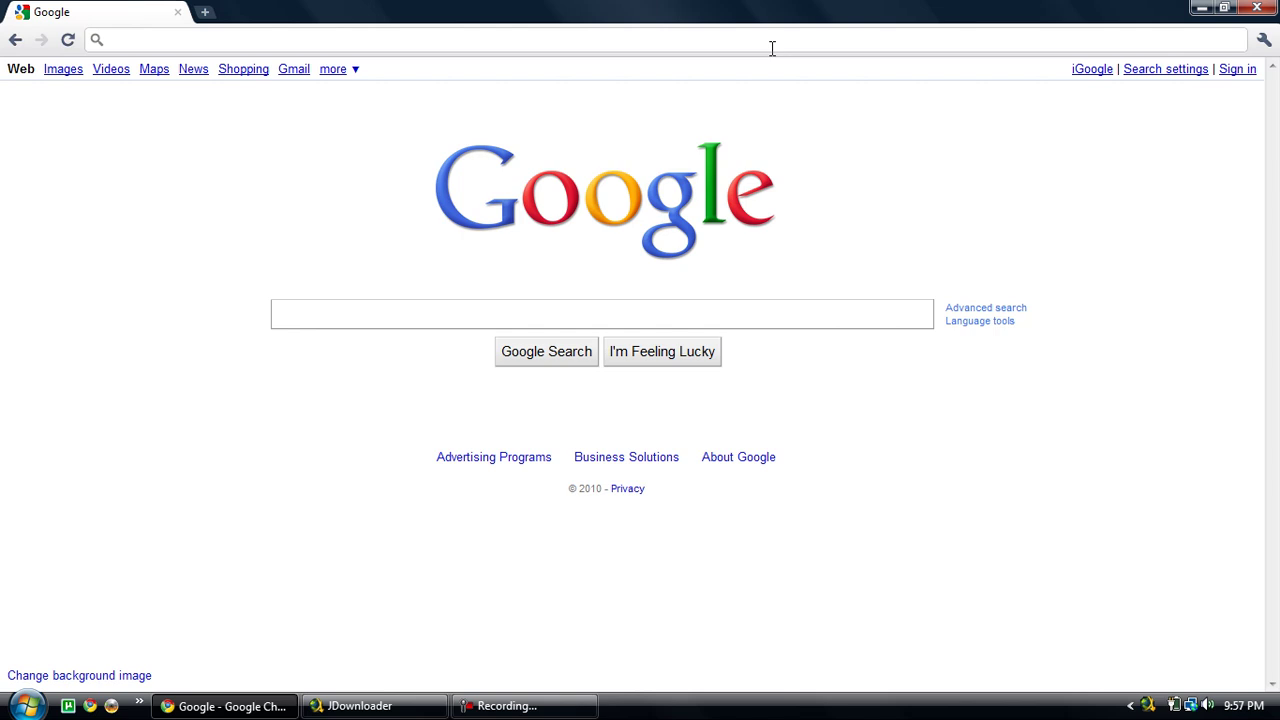
type("jdownloader.com")
key("Return")
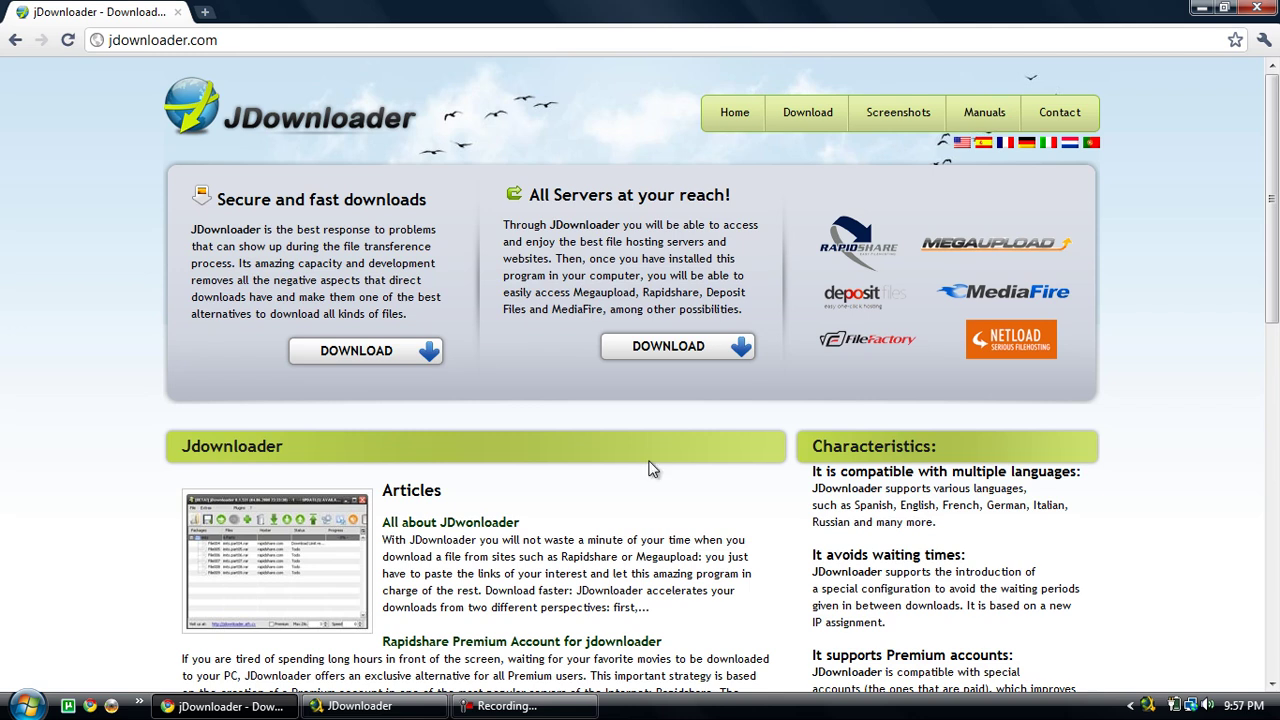
left_click(390, 707)
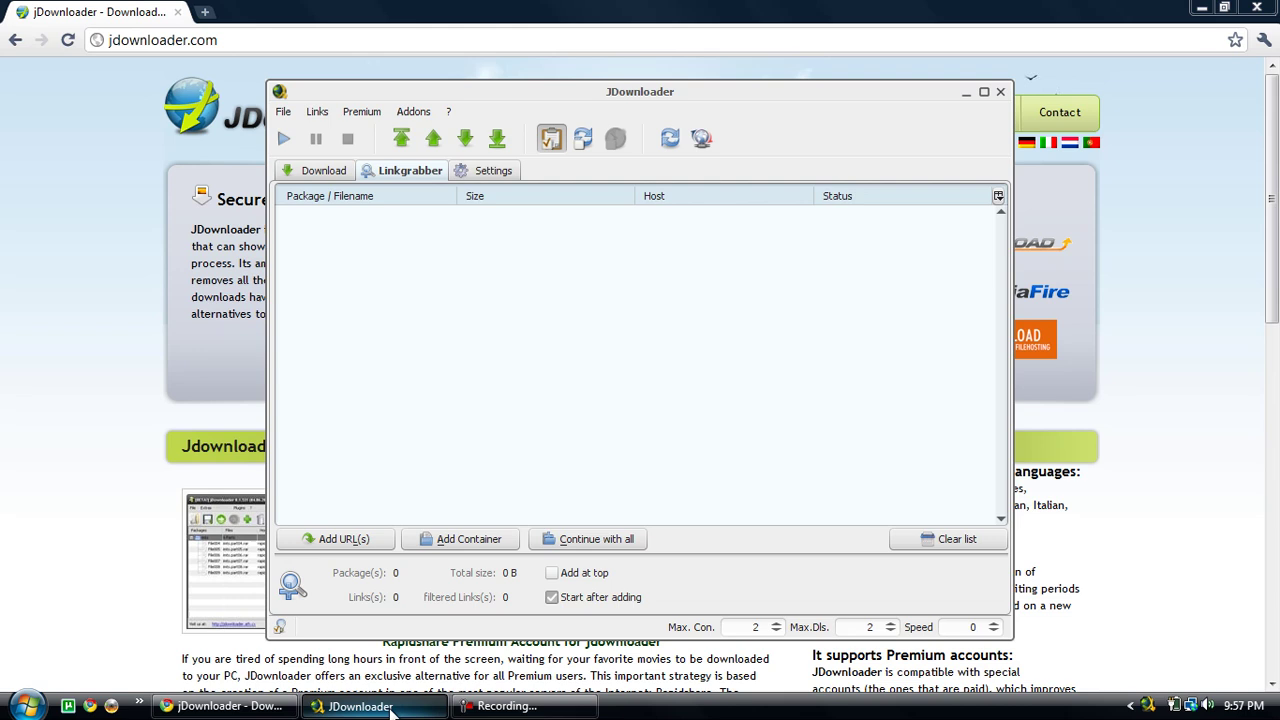
left_click(300, 170)
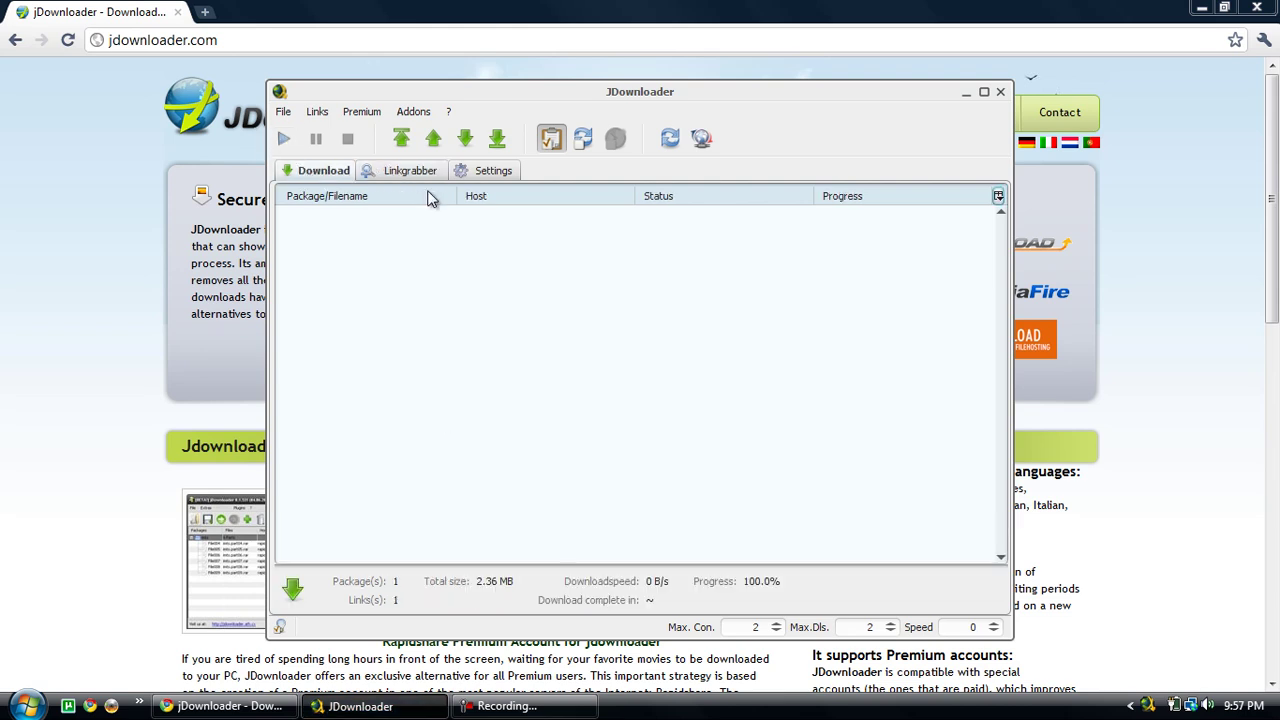
left_click(430, 172)
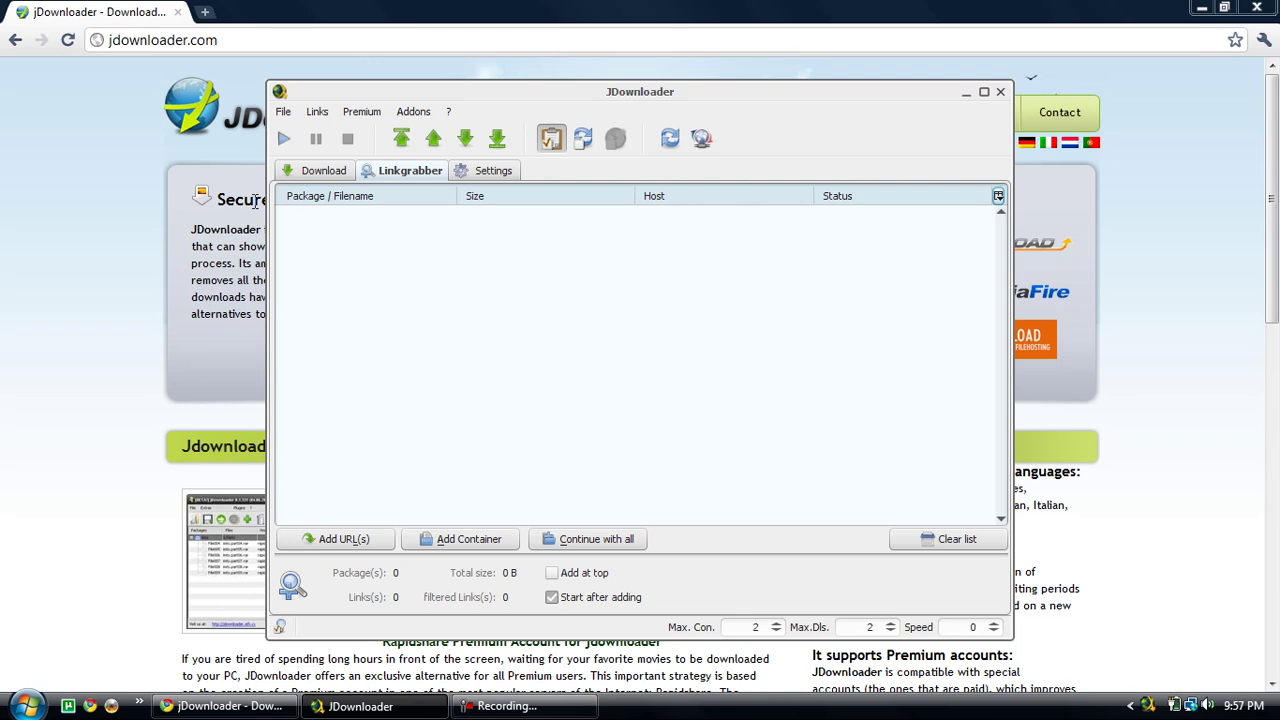
Step: Search YouTube for 'icepackz' and open 'I Accept Visa - Black Ops Game Clip'
left_click(48, 134)
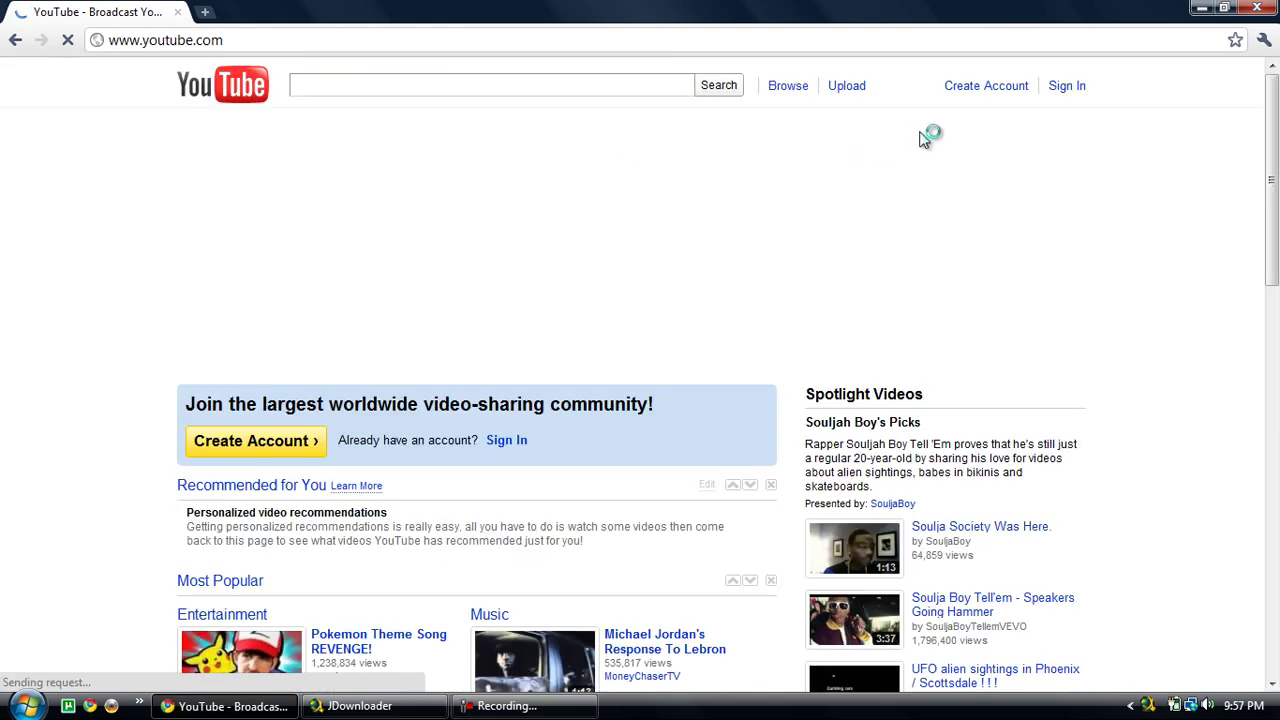
left_click(612, 88)
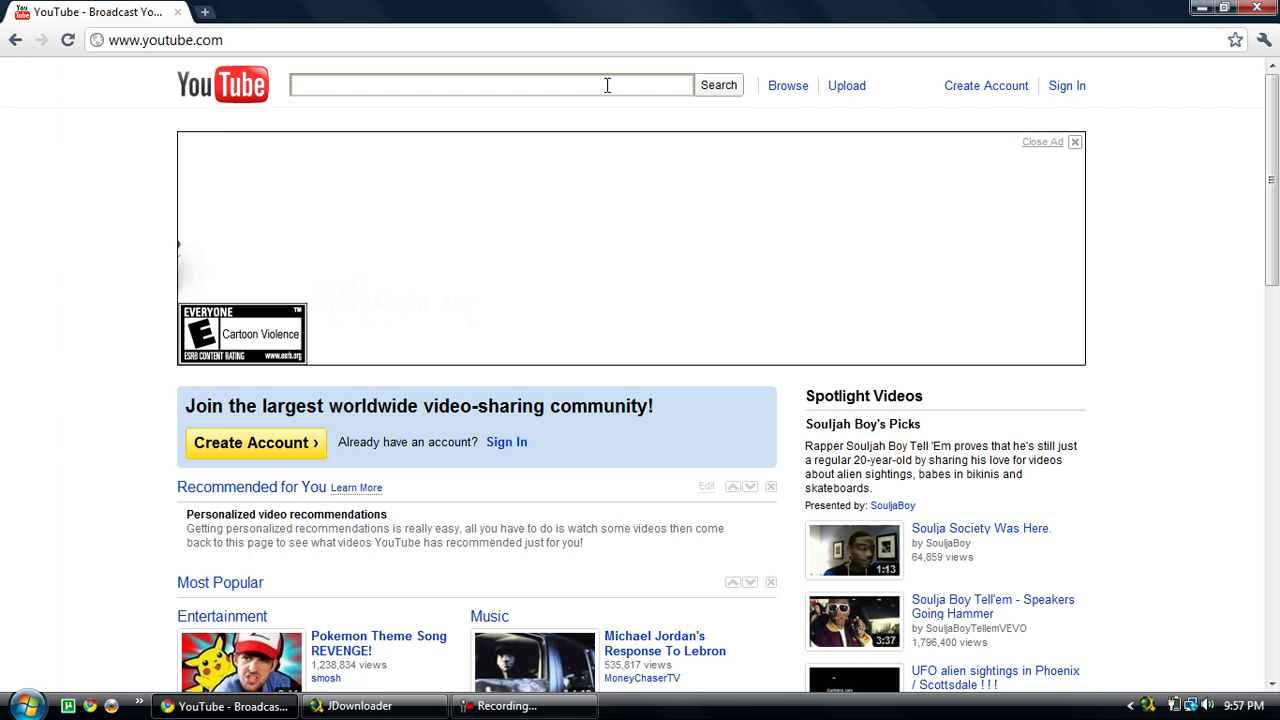
type("icepackz")
key("Return")
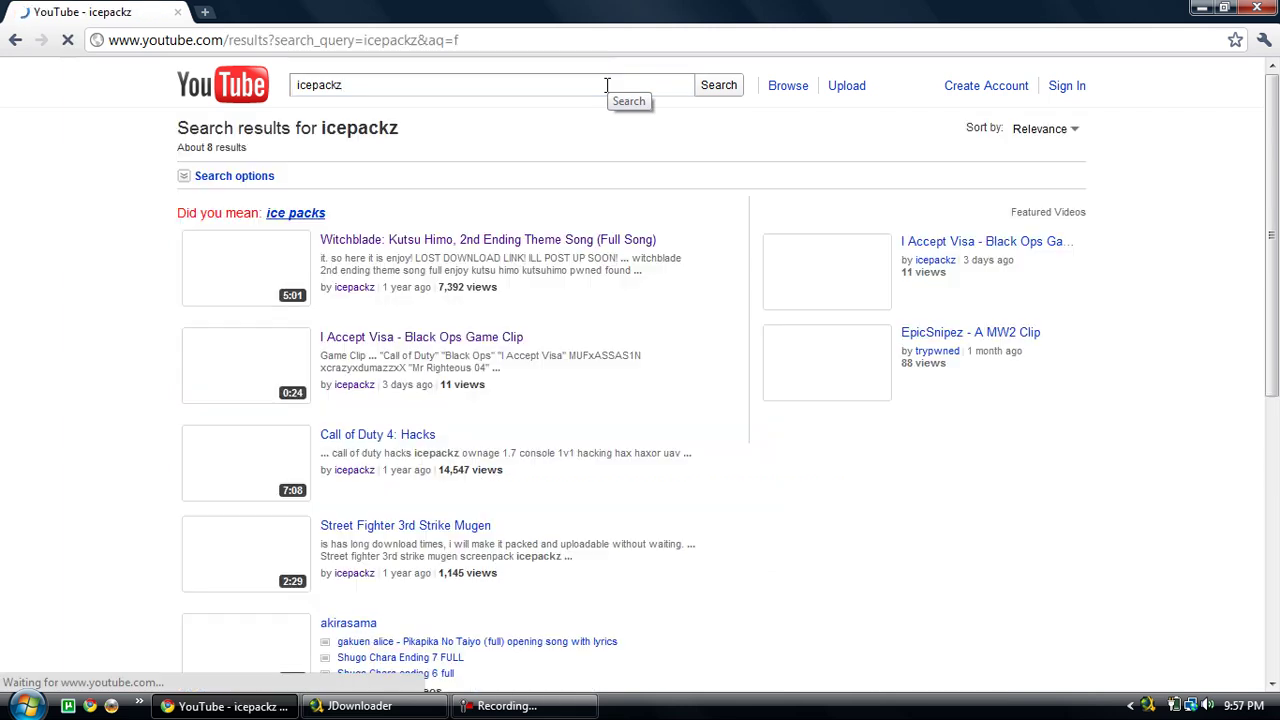
left_click(401, 342)
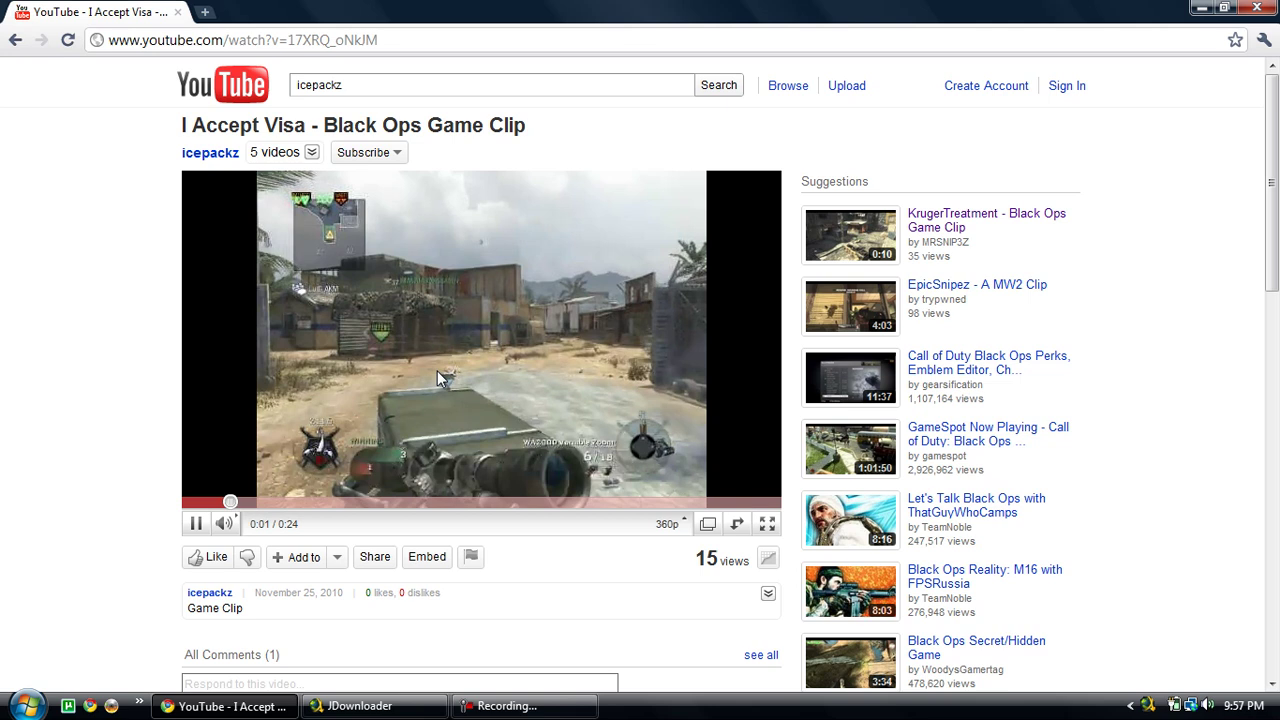
Step: Pause the video and select its page URL for copying
left_click(440, 378)
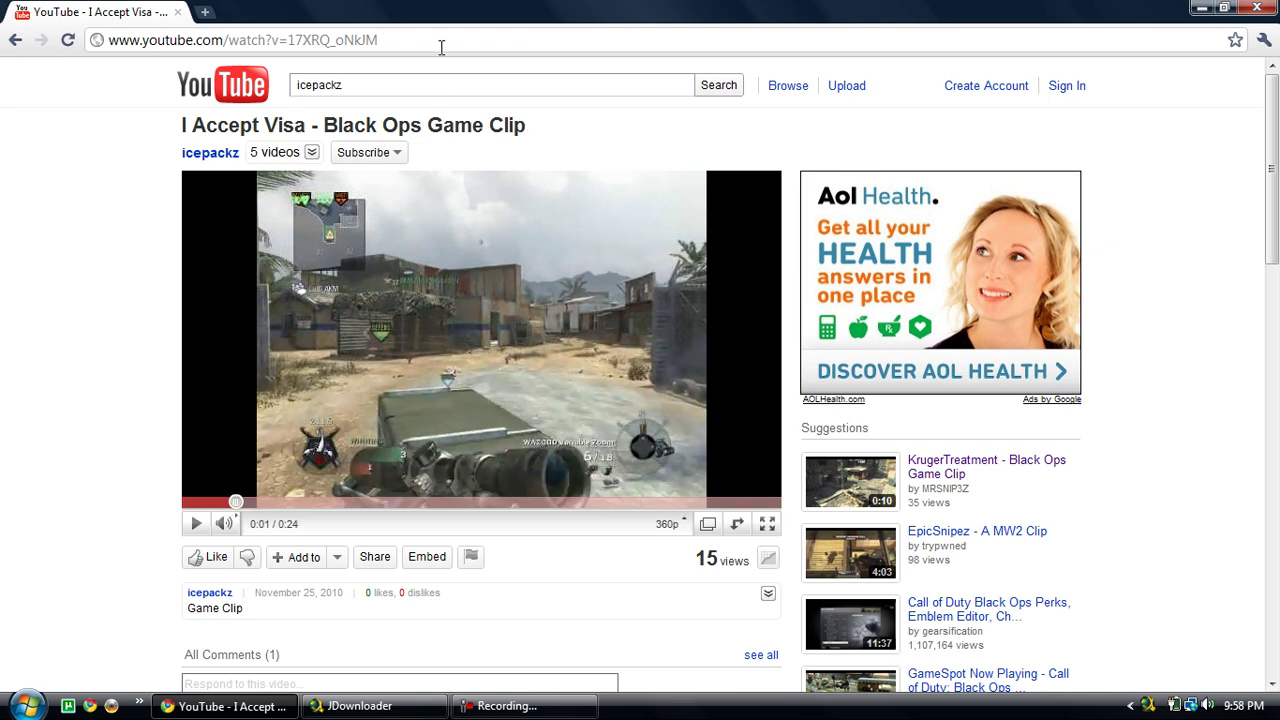
left_click(440, 45)
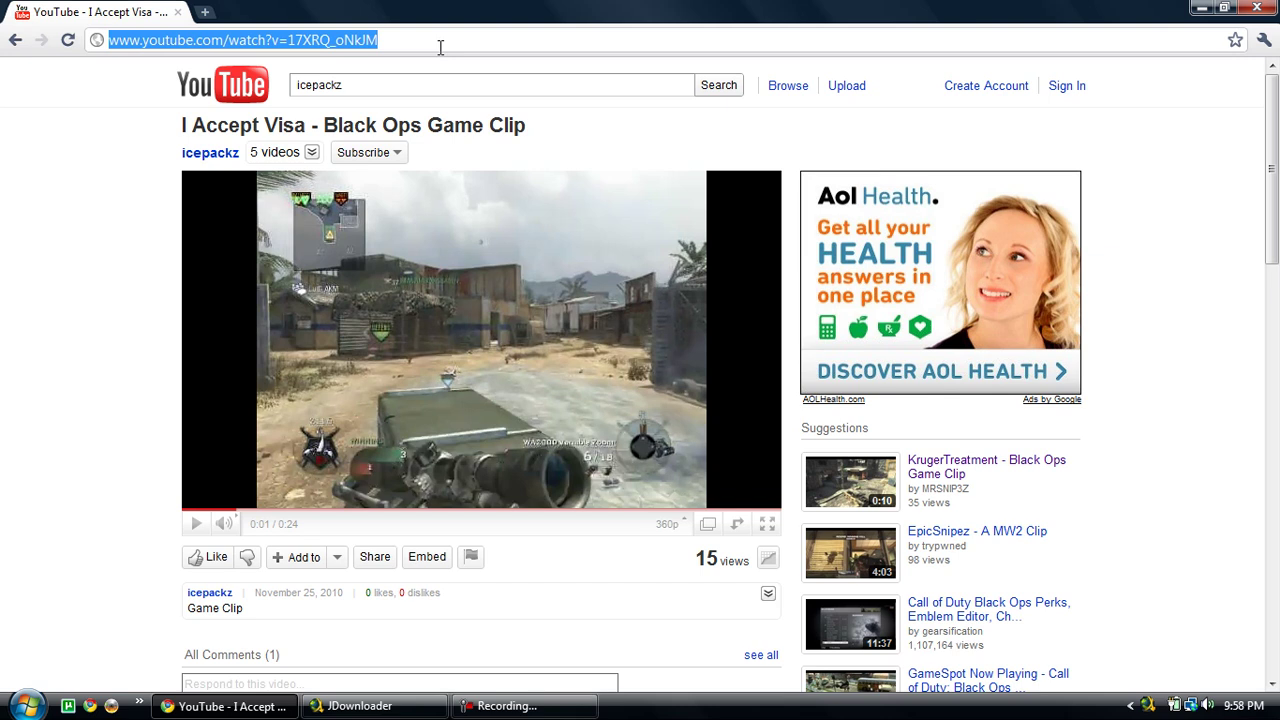
right_click(440, 46)
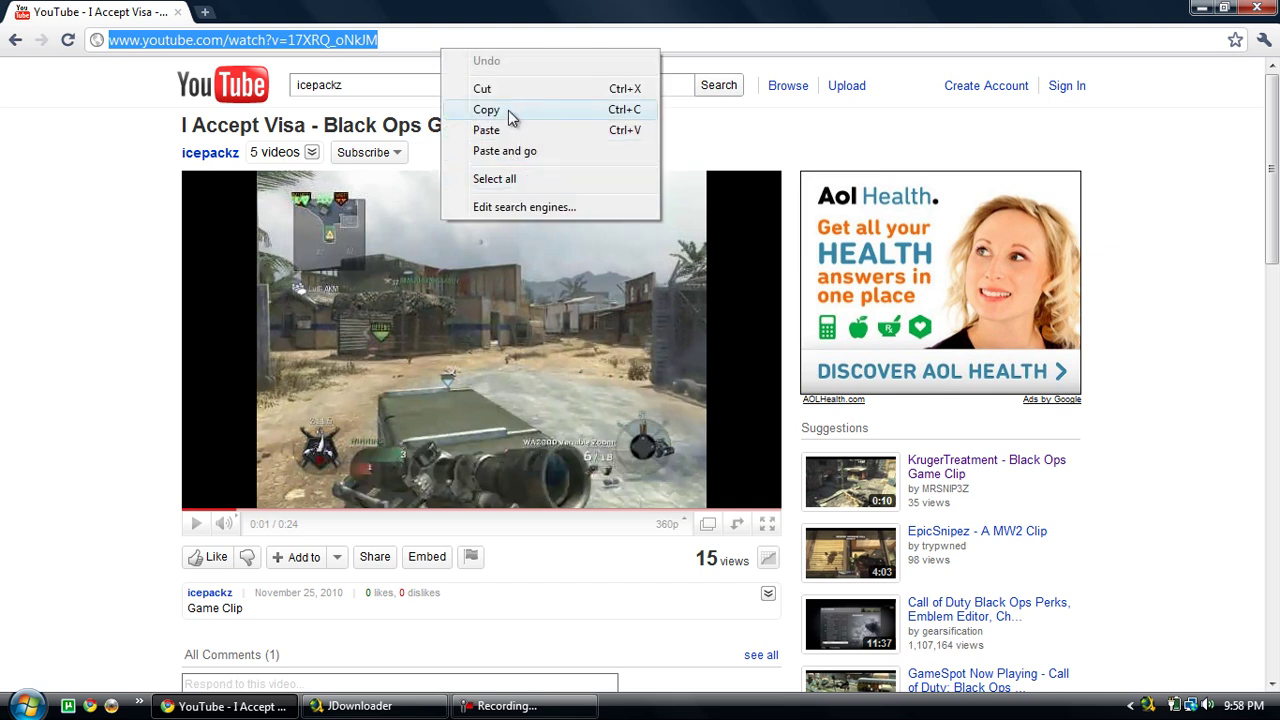
Step: Copy the video URL and add it to JDownloader's Linkgrabber for analysis
left_click(56, 258)
left_click(360, 706)
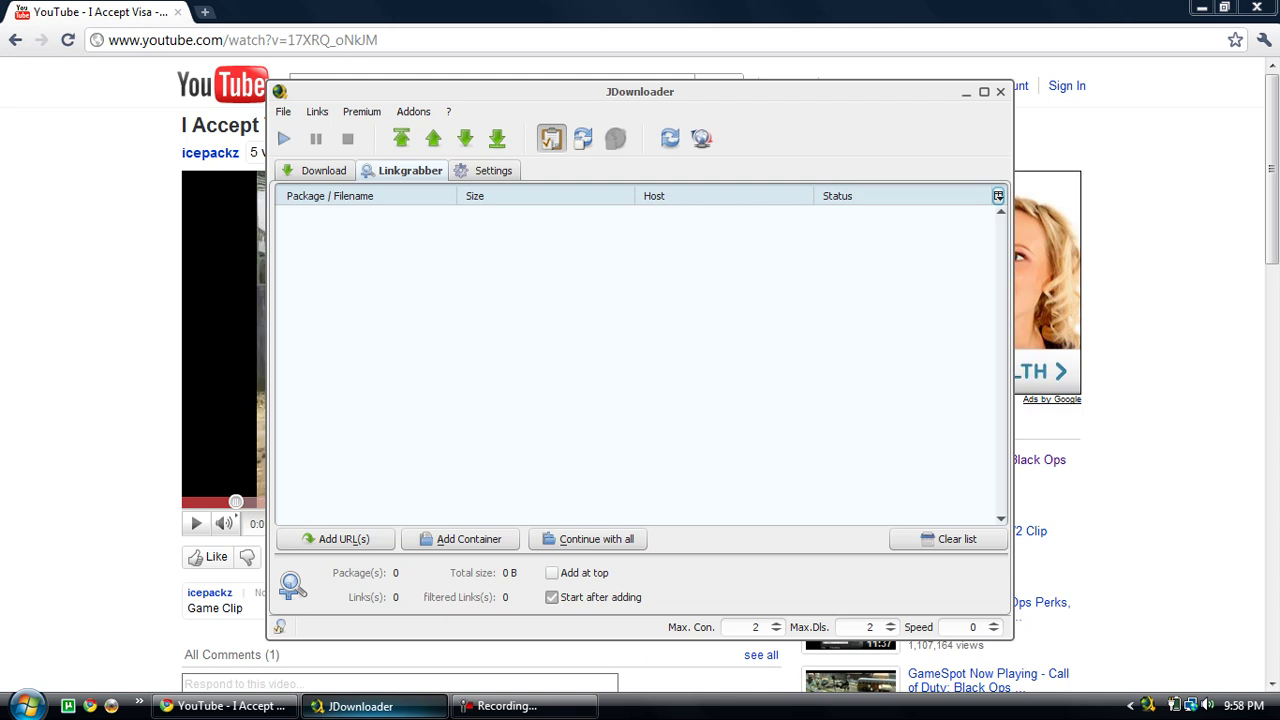
left_click(317, 111)
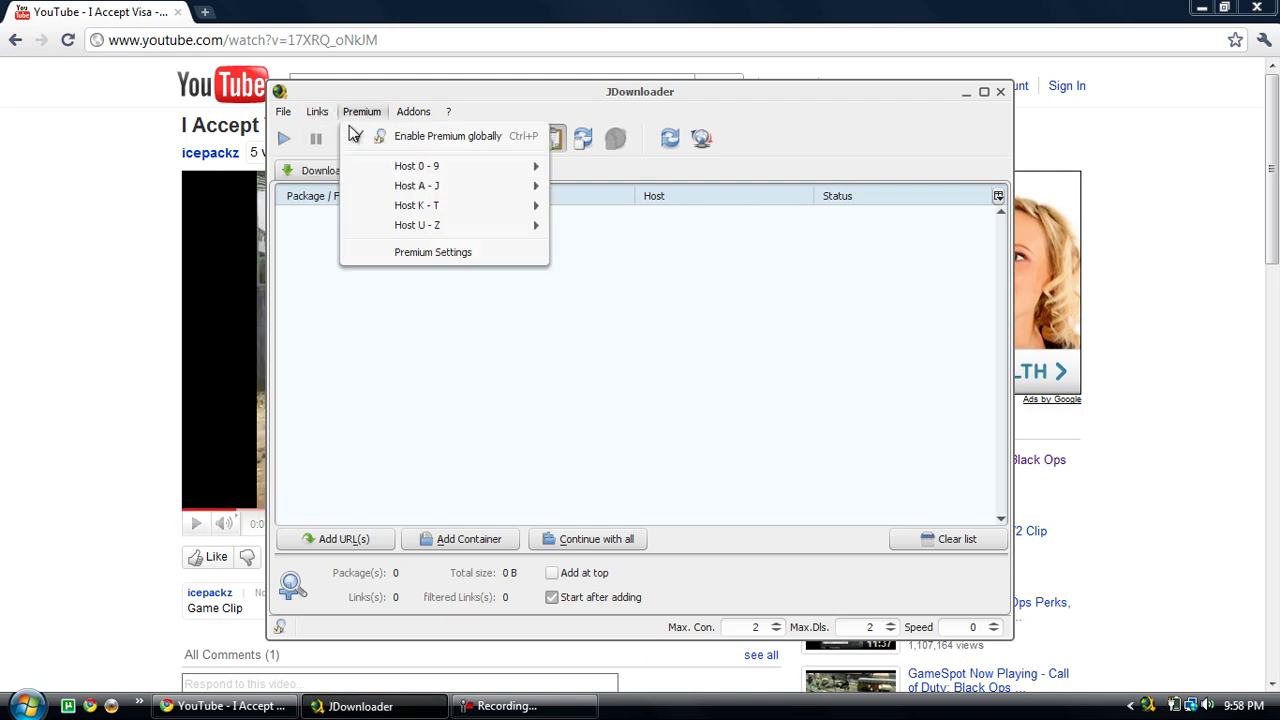
left_click(455, 140)
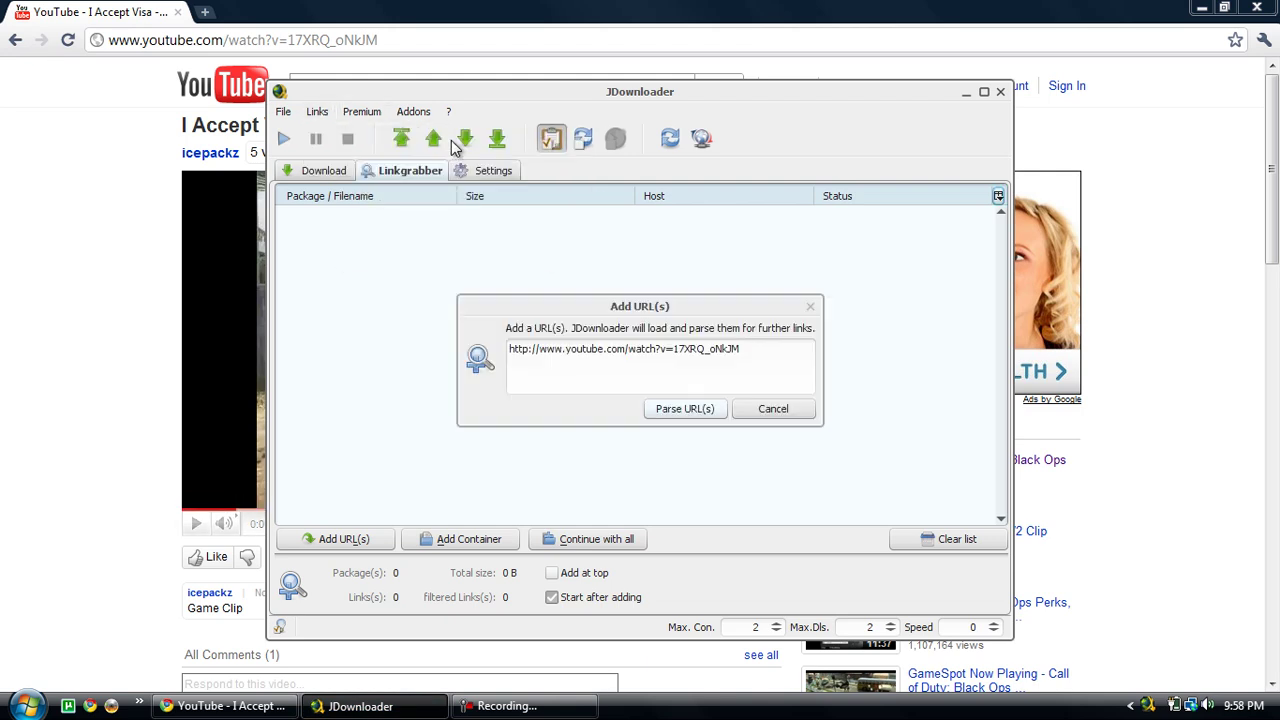
left_click(674, 410)
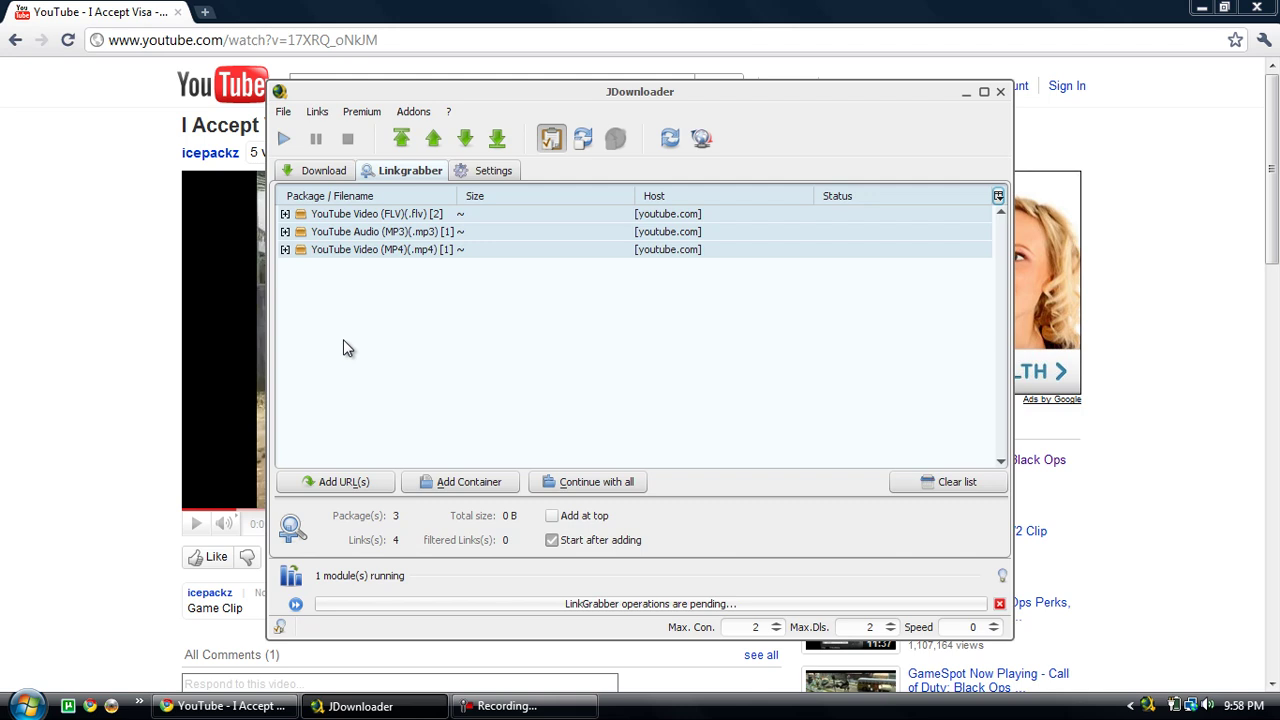
Step: Continue with only the MP4 version of the clip to download it
left_click(452, 330)
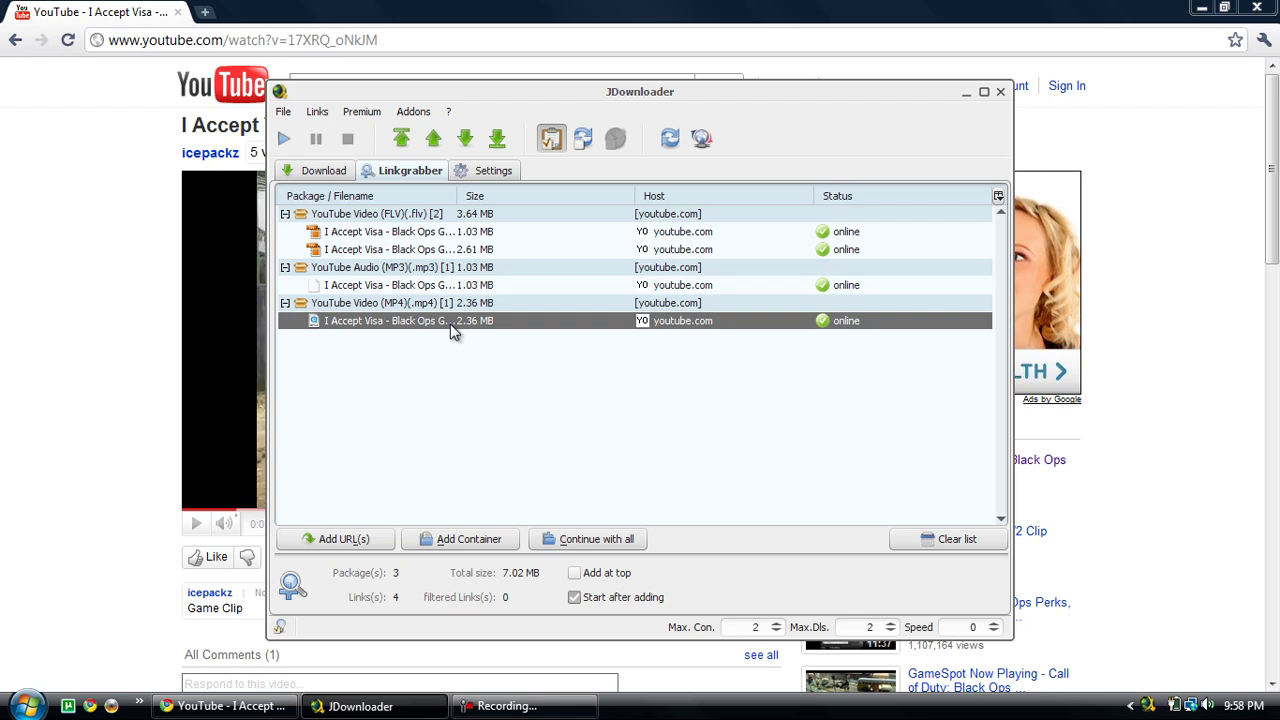
right_click(452, 330)
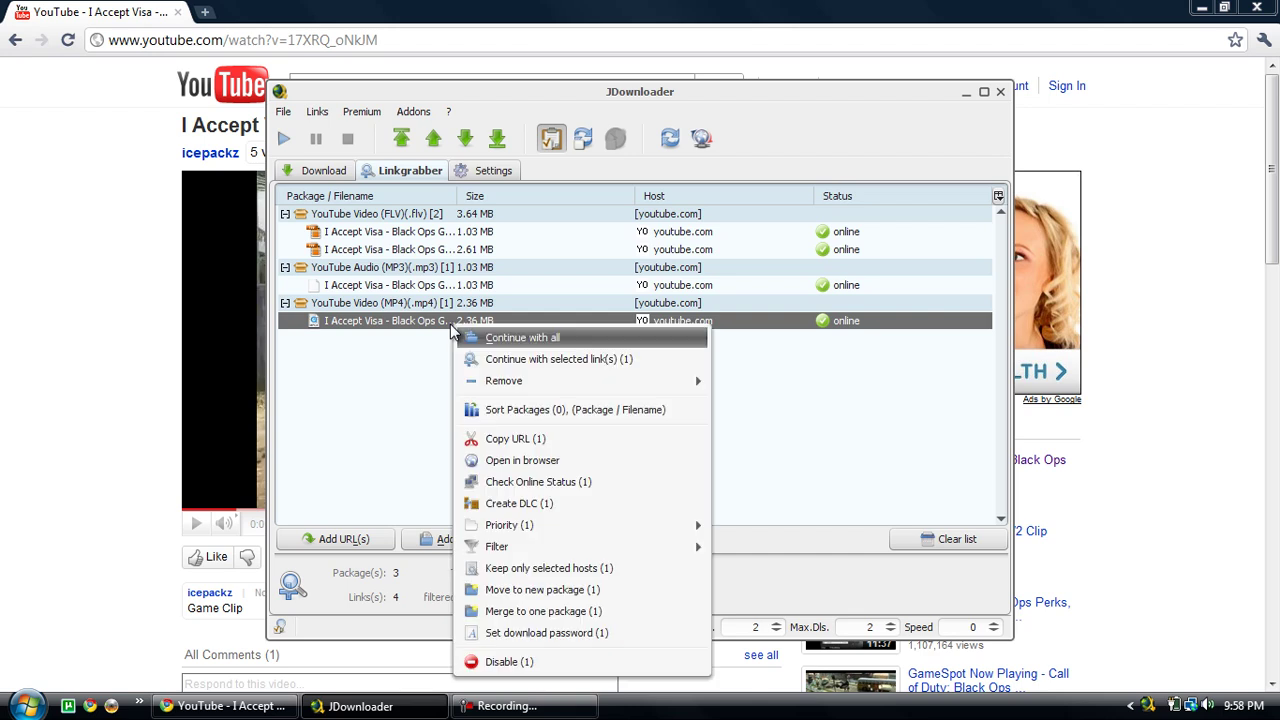
left_click(511, 362)
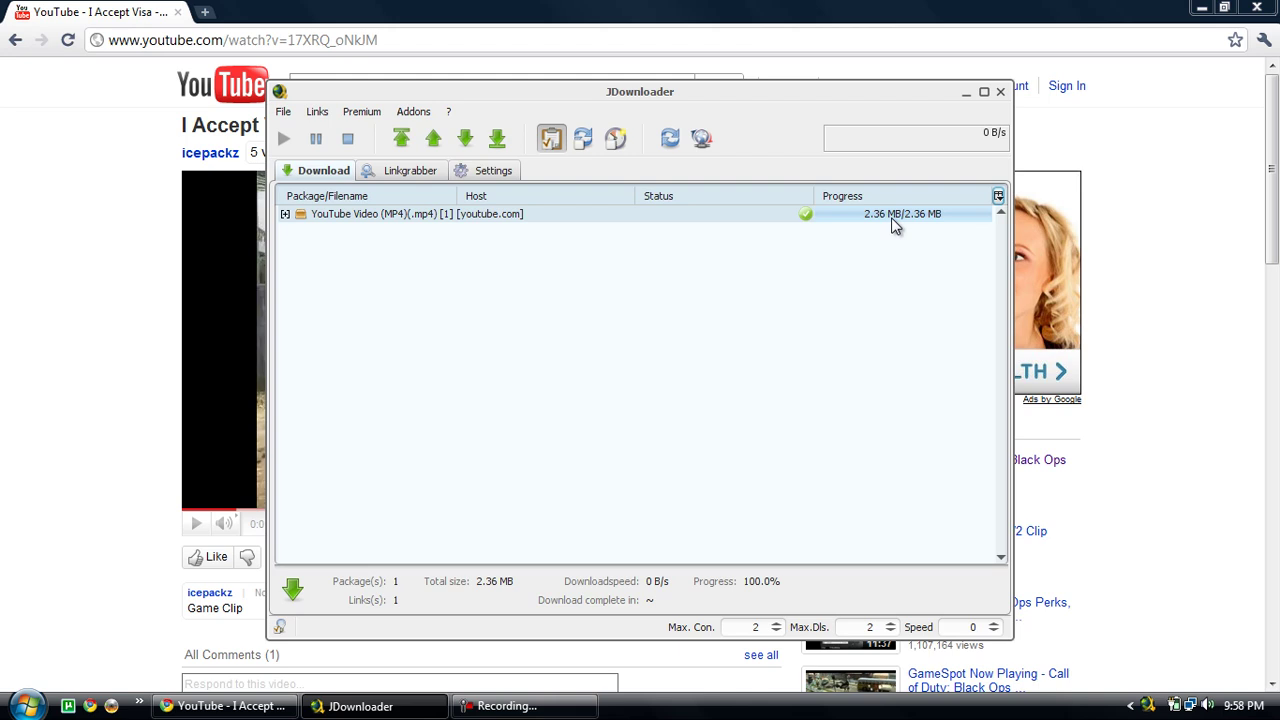
Step: Open the package's Montage Videos folder and open the downloaded MPEG-4 Black Ops clip
right_click(570, 219)
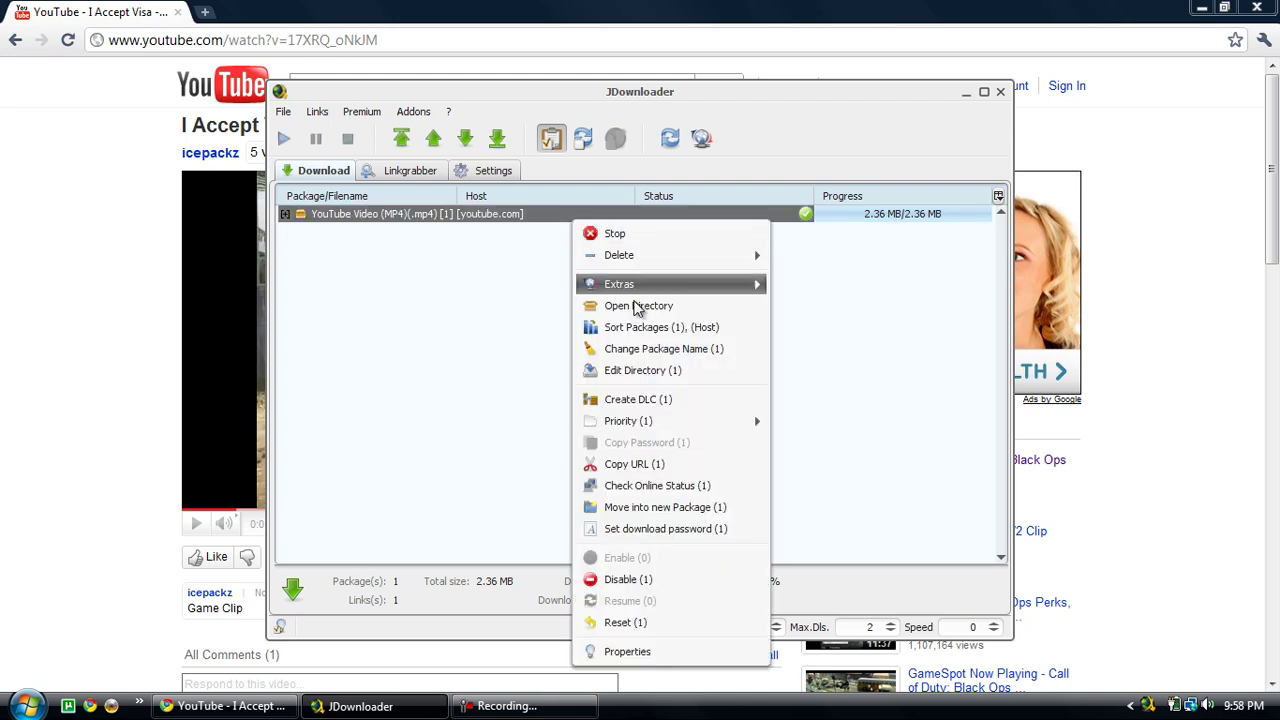
left_click(640, 306)
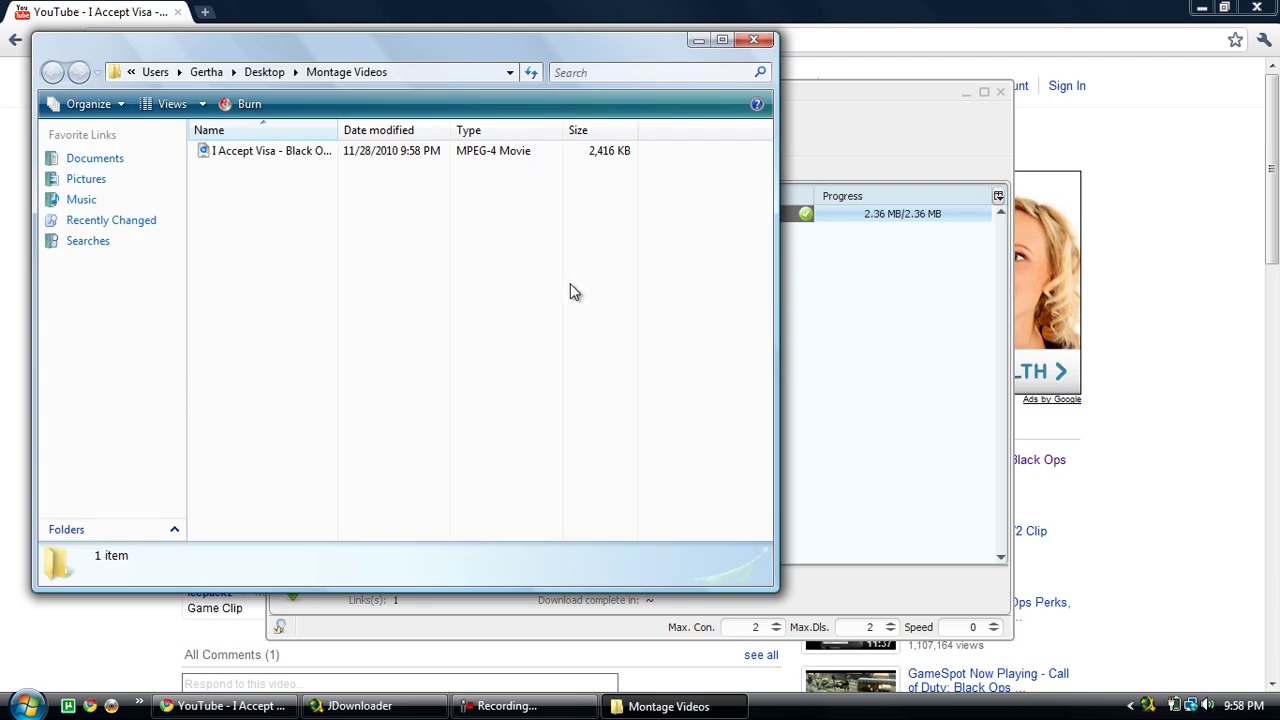
mouse_move(265, 150)
left_click(312, 150)
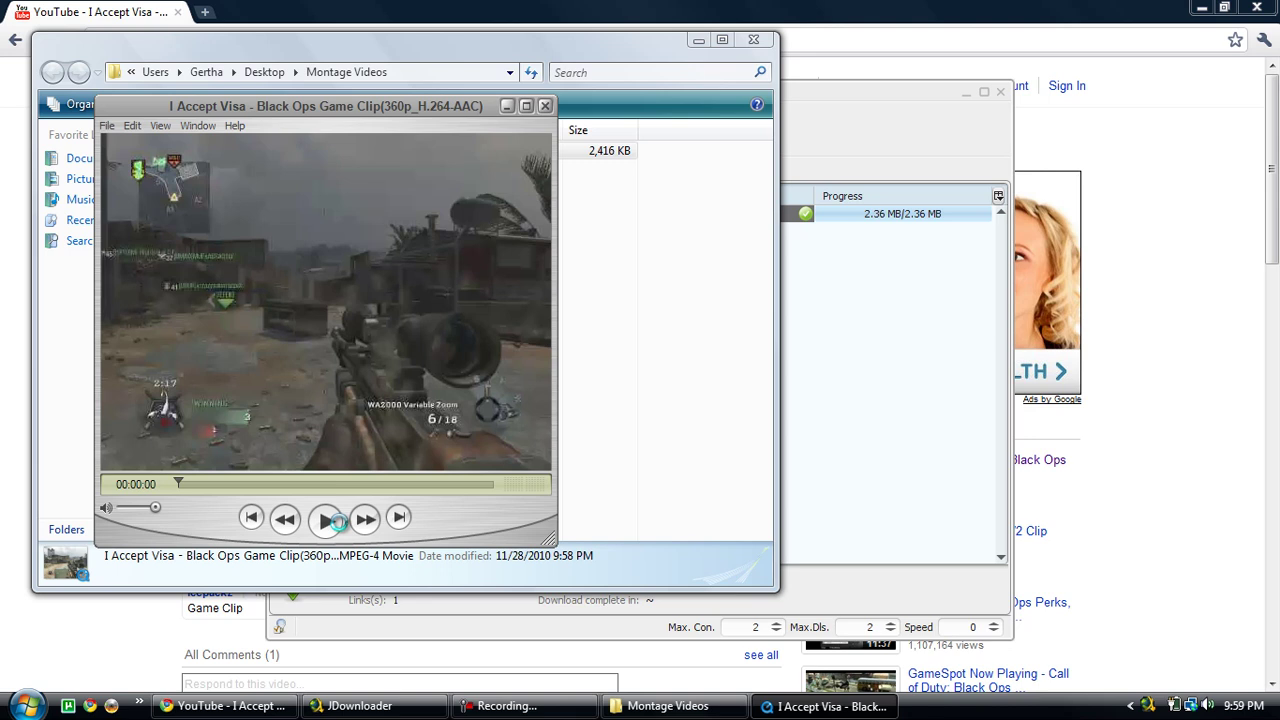
Step: Play the clip in QuickTime, pause at 0:03, and minimize back to YouTube
left_click(327, 519)
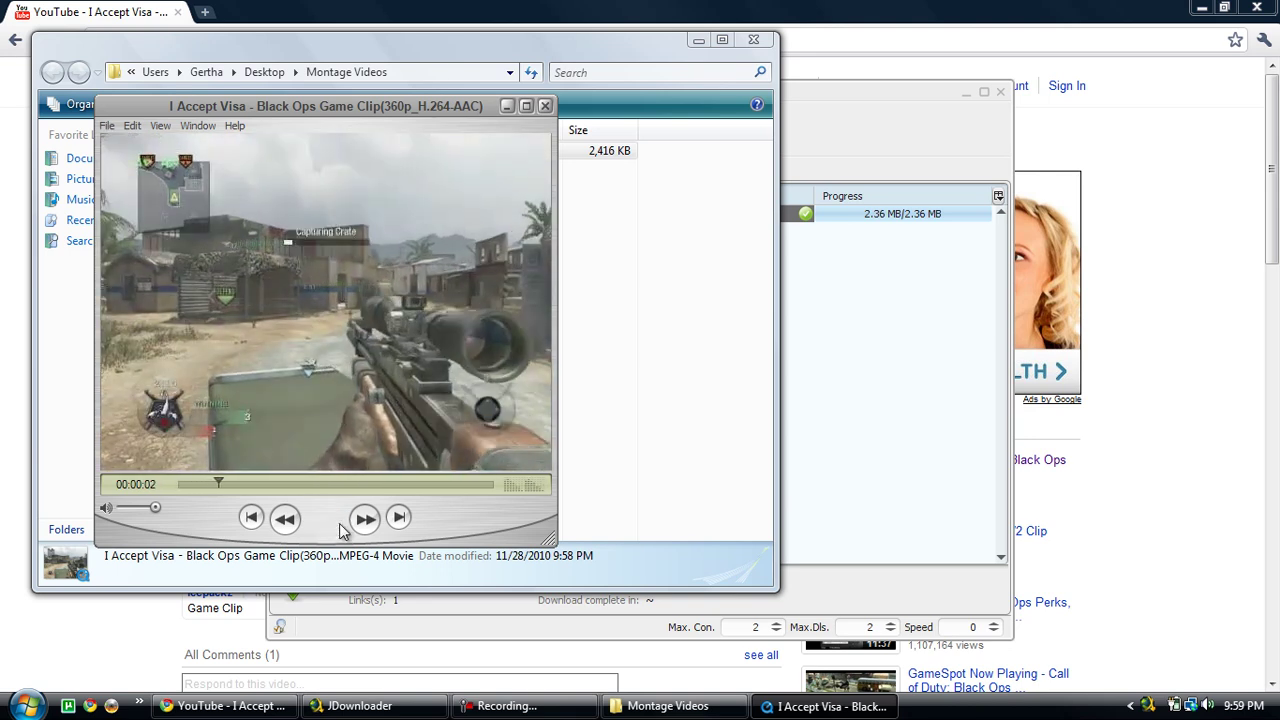
left_click(333, 520)
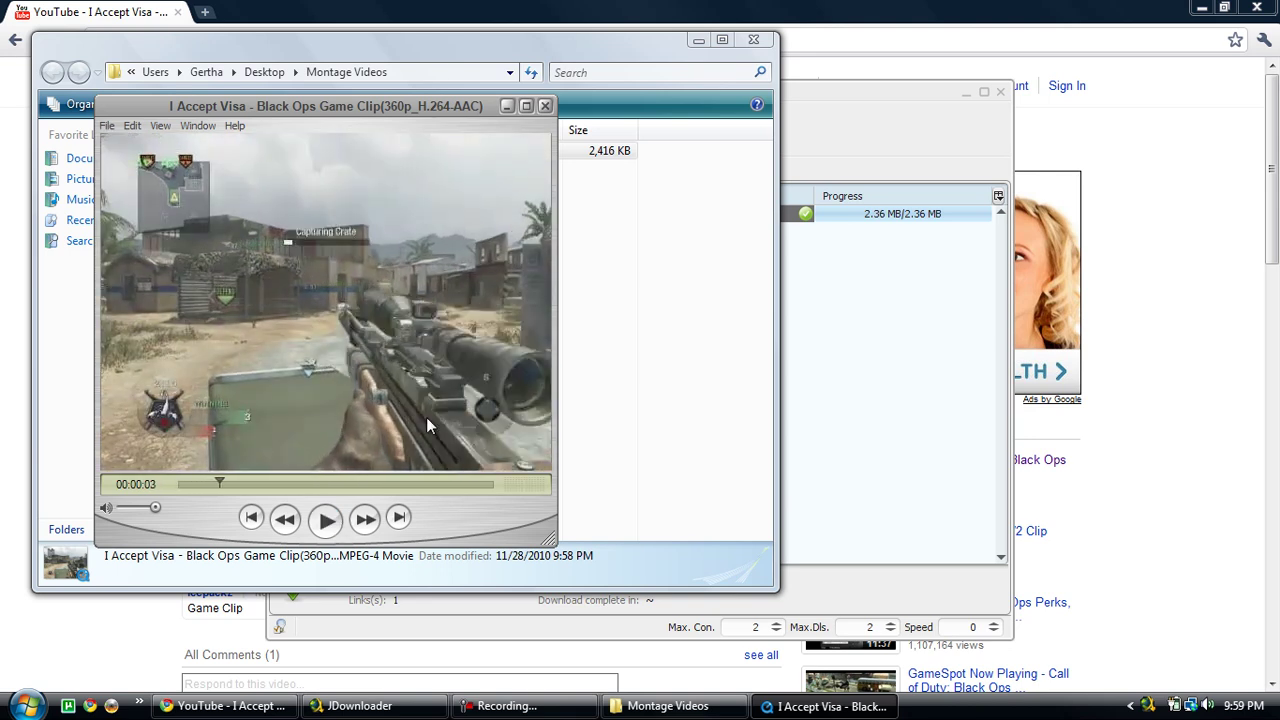
left_click(1103, 135)
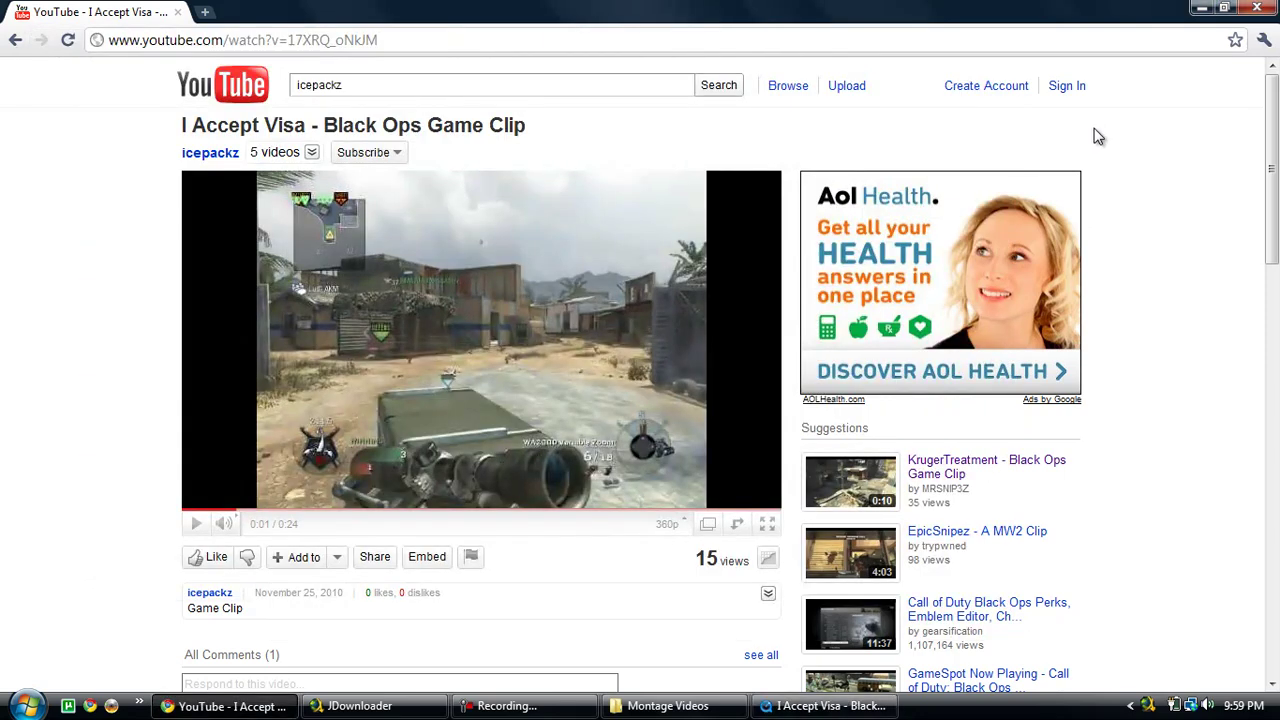
Step: Go to savevid.com in Chrome
left_click(622, 39)
key("BackSpace")
type("savi")
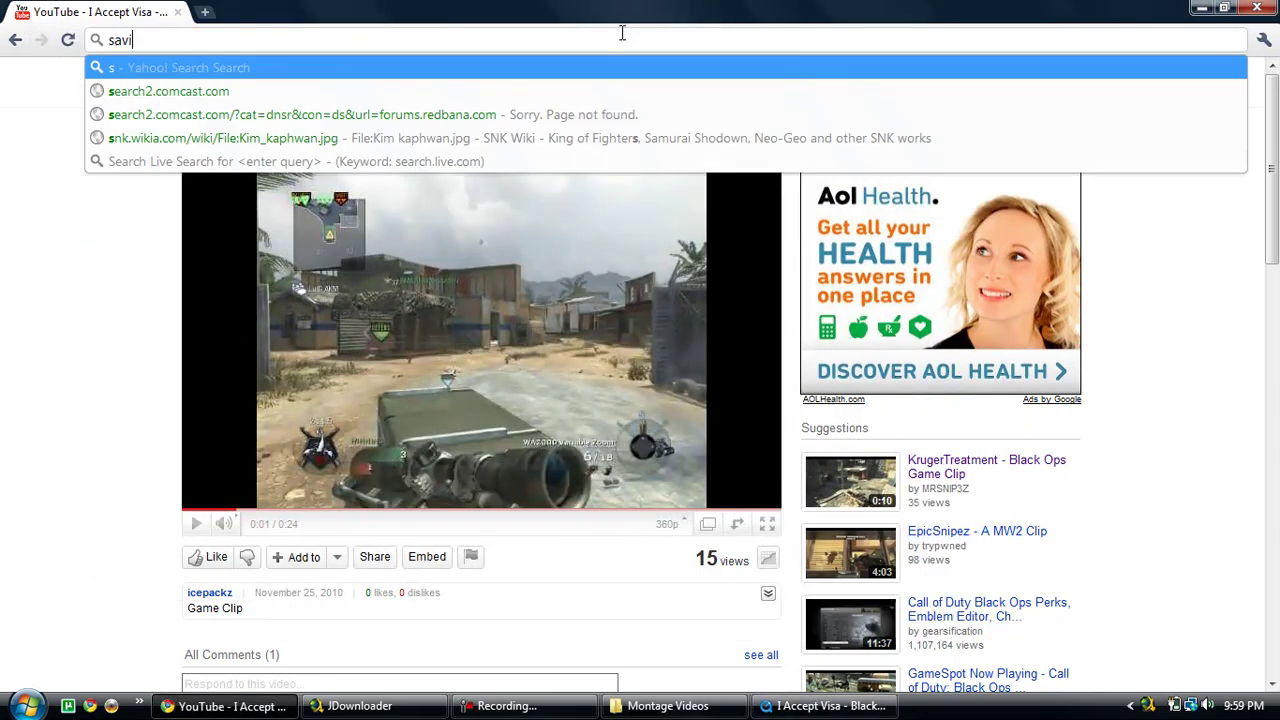
type("d")
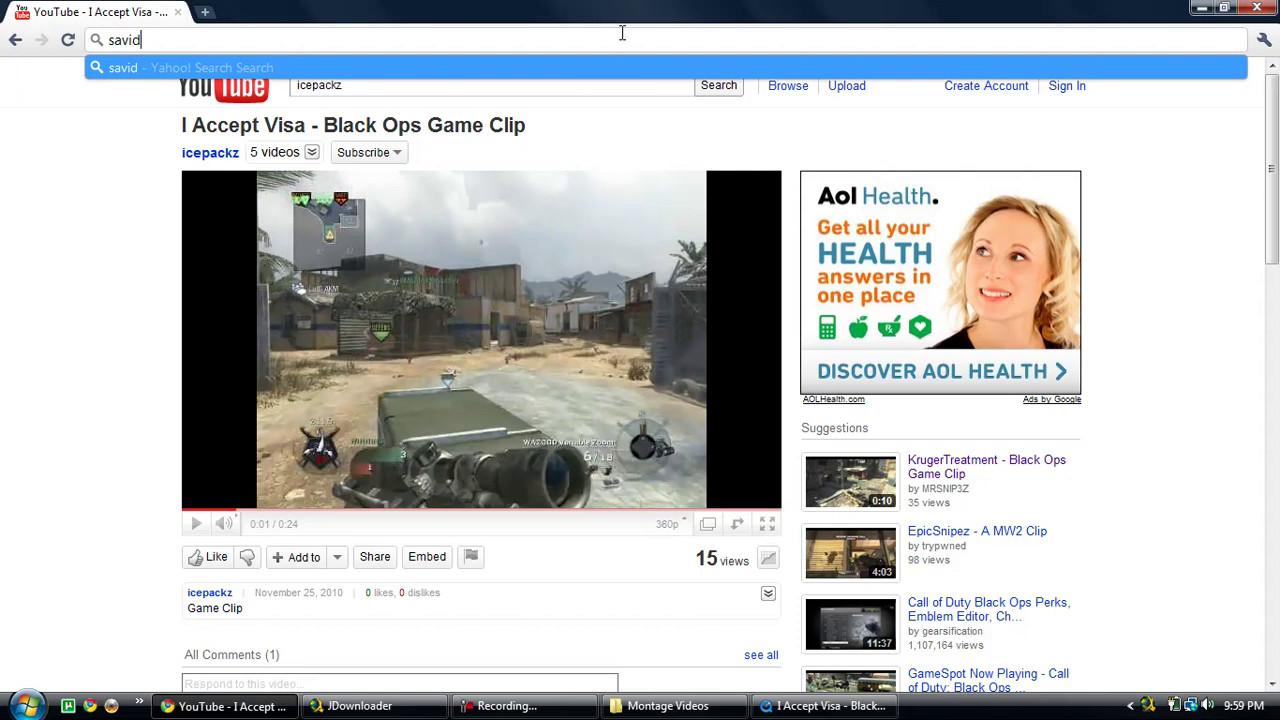
key("BackSpace")
key("BackSpace")
type("evid.com")
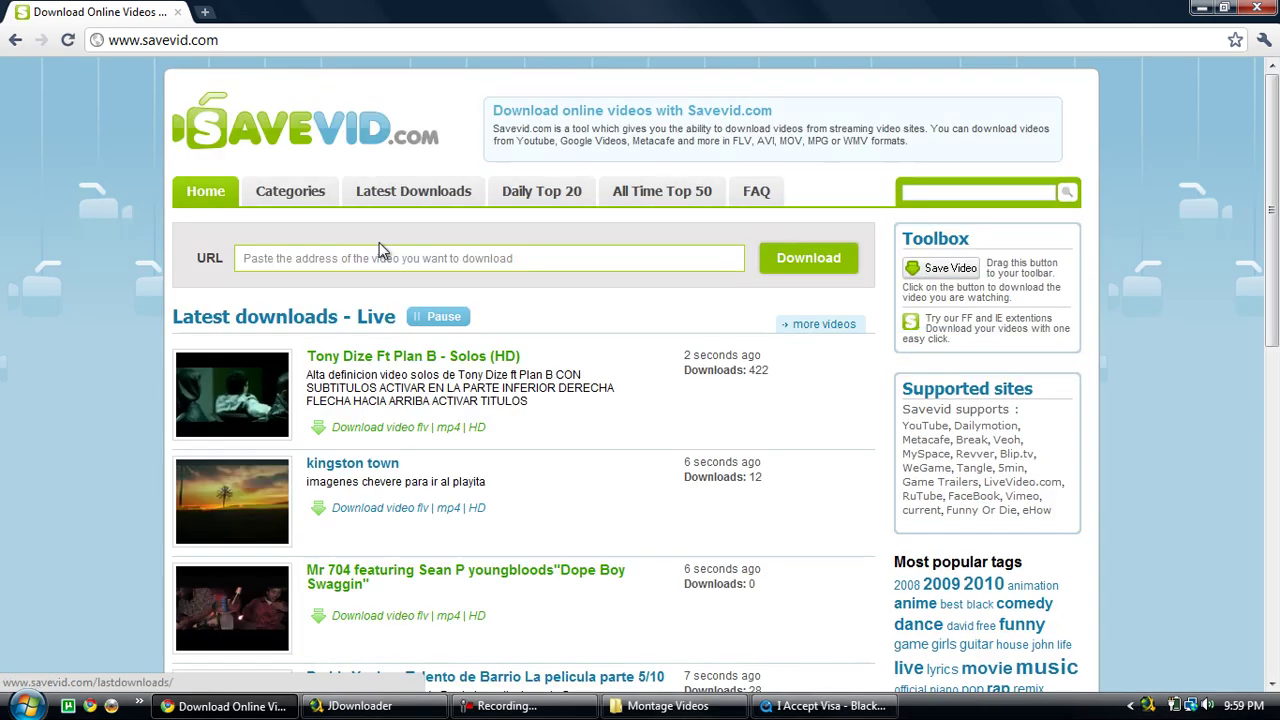
Step: Paste the Black Ops clip's YouTube link into SaveVid's URL field and submit it
left_click(380, 252)
type("http://www.youtube.com/watch?v=17XRQ_oNkJM")
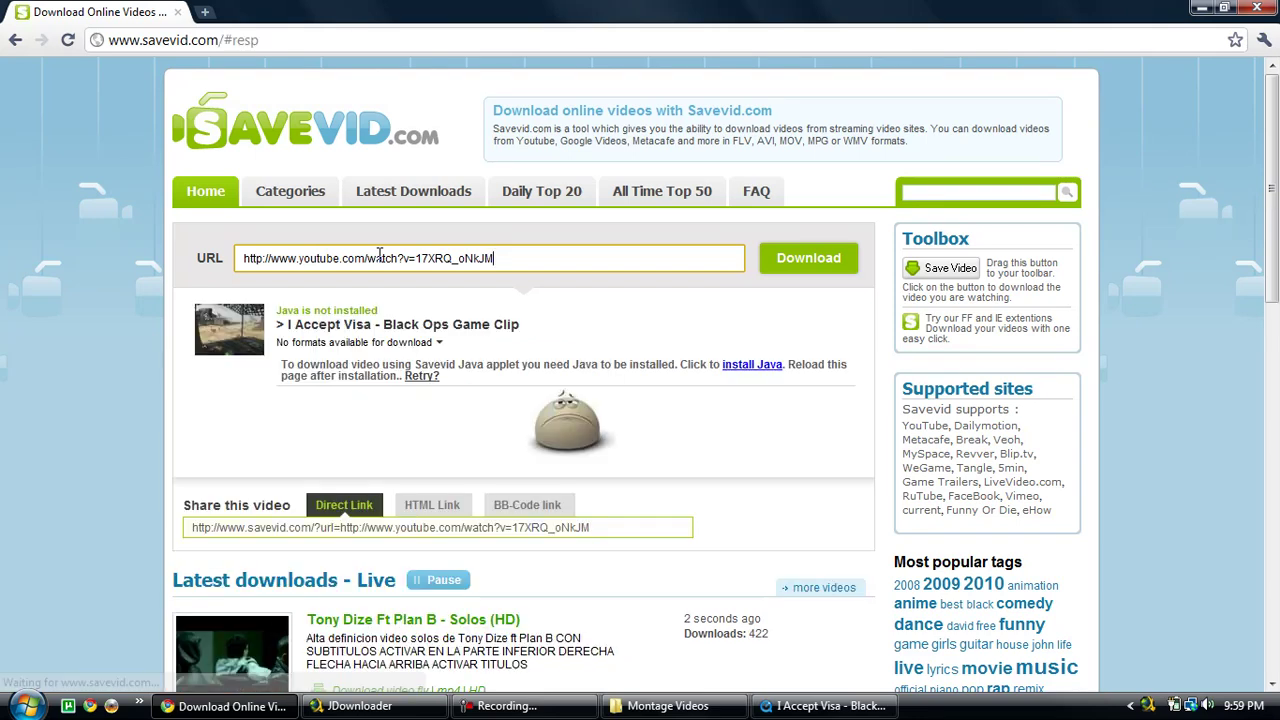
scroll(380, 256, "down", 1)
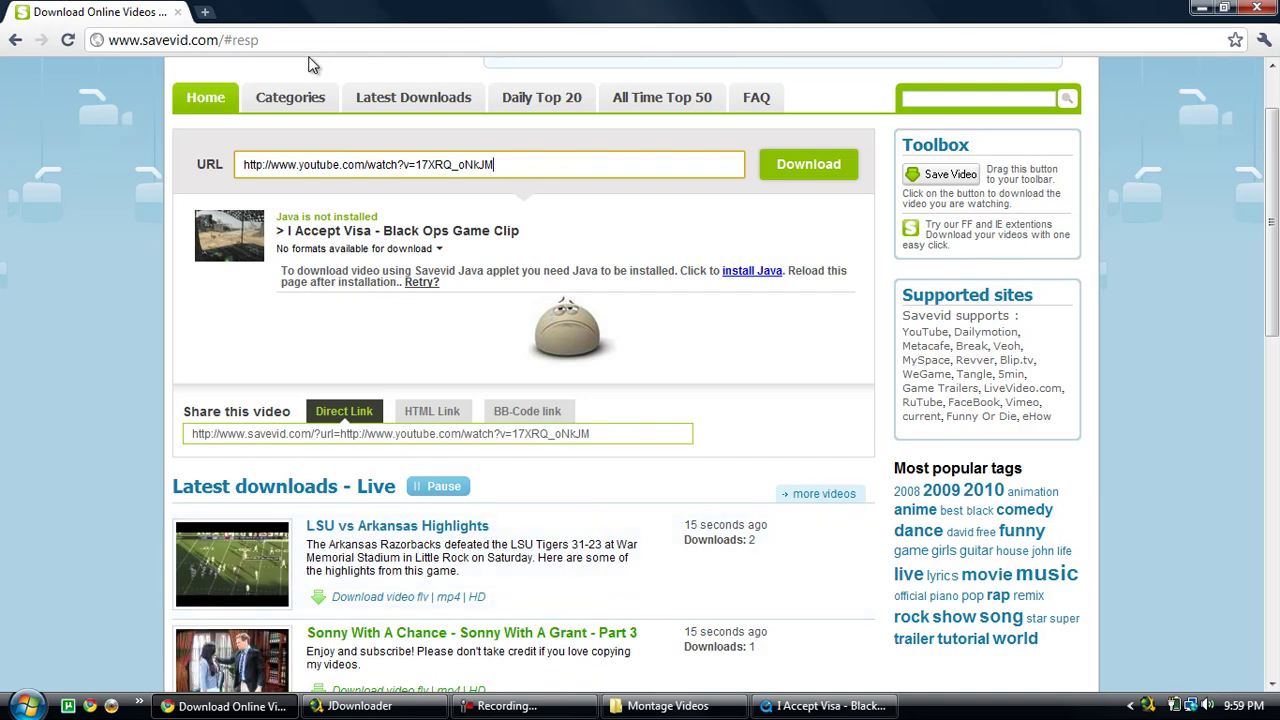
left_click(843, 706)
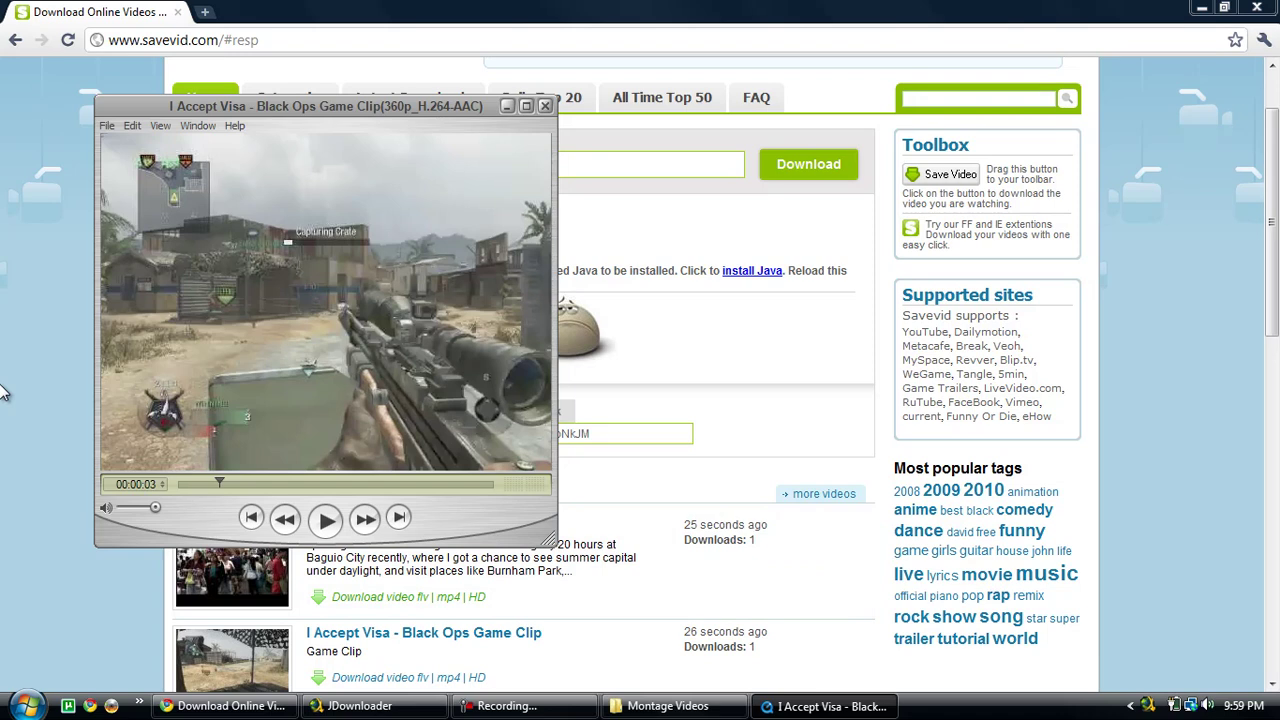
key("alt+Tab")
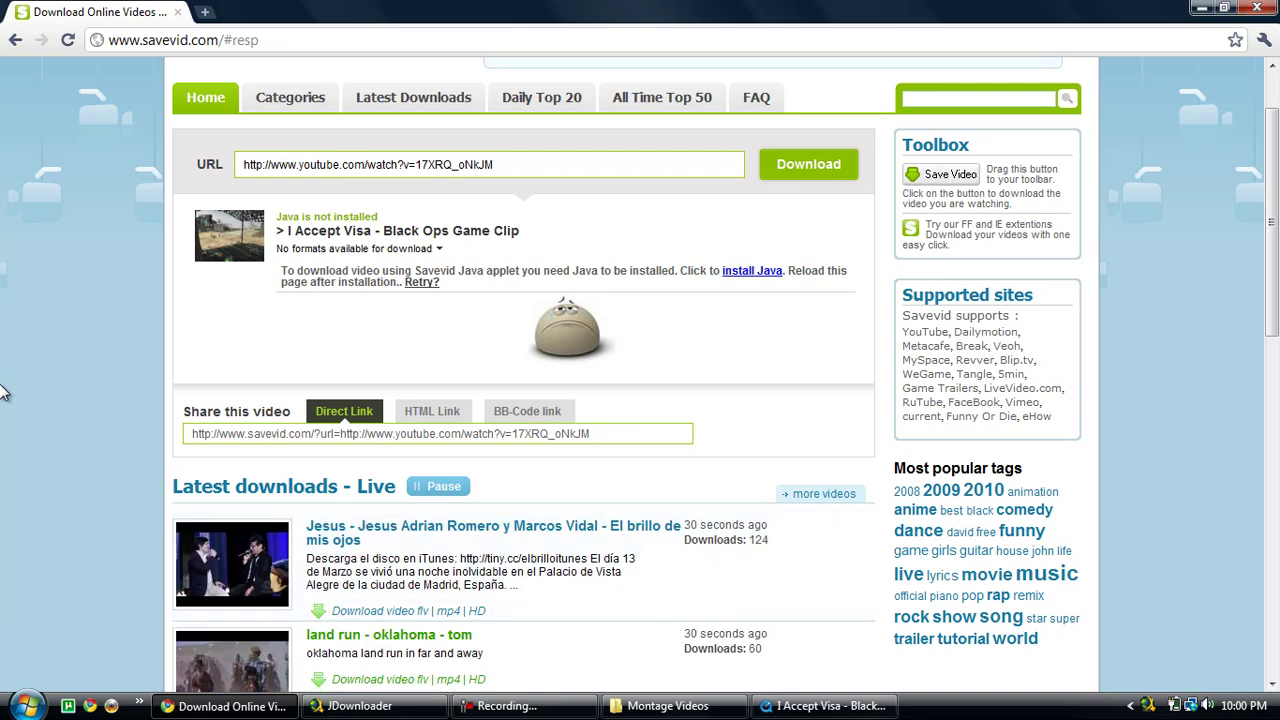
scroll(3, 393, "up", 1)
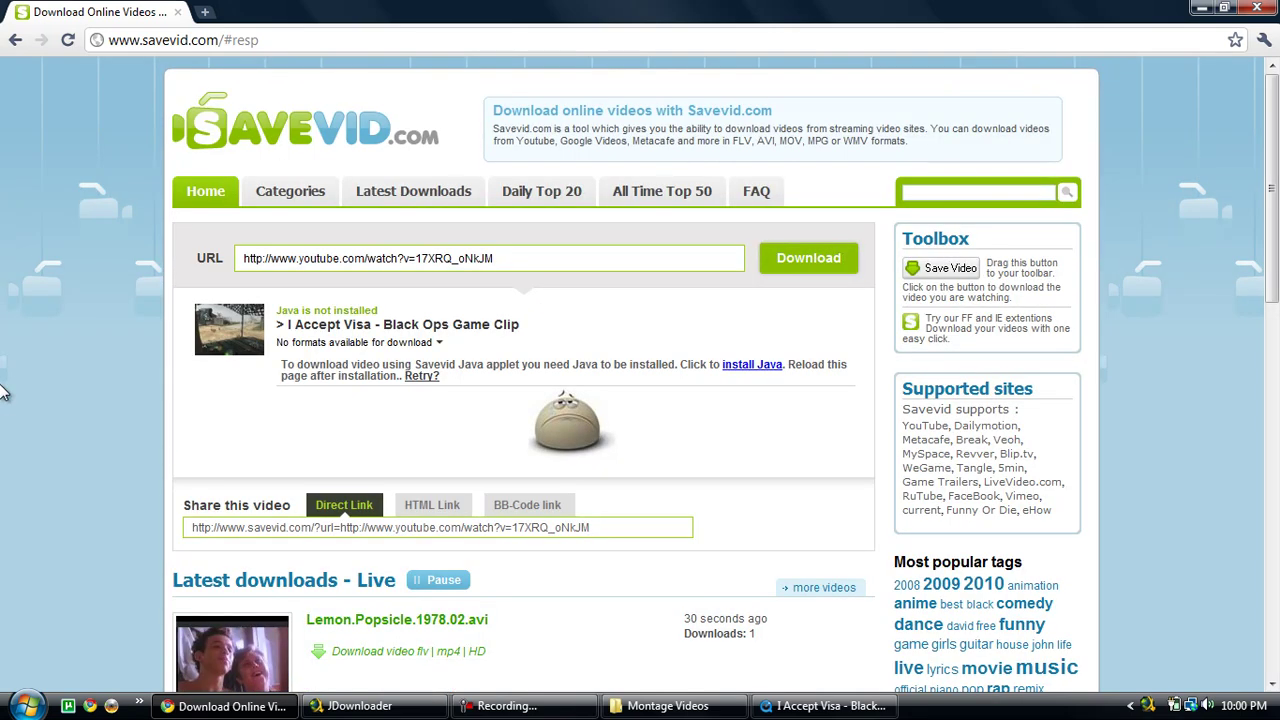